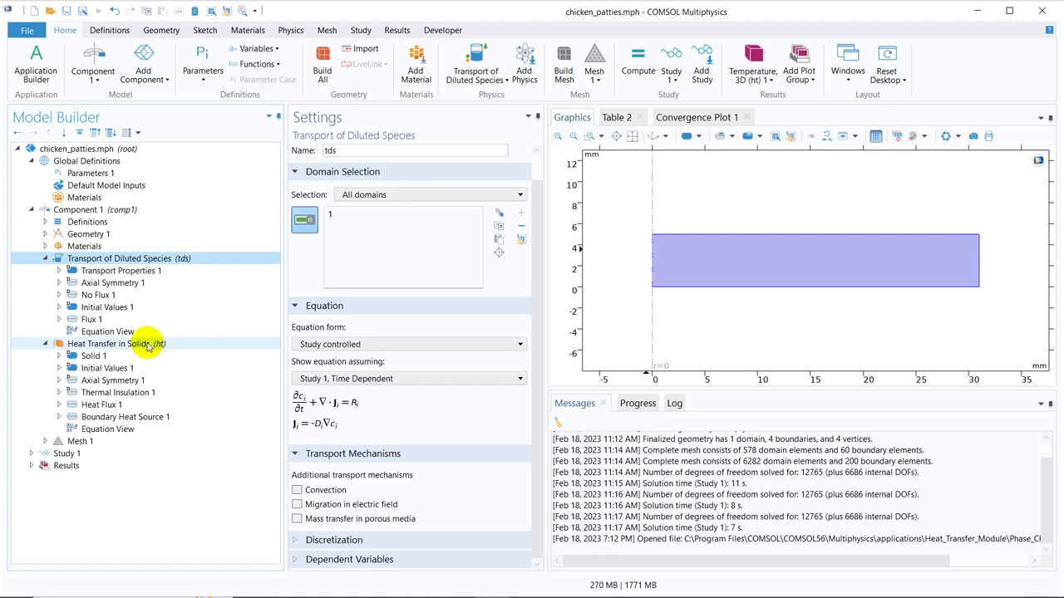
left_click(147, 346)
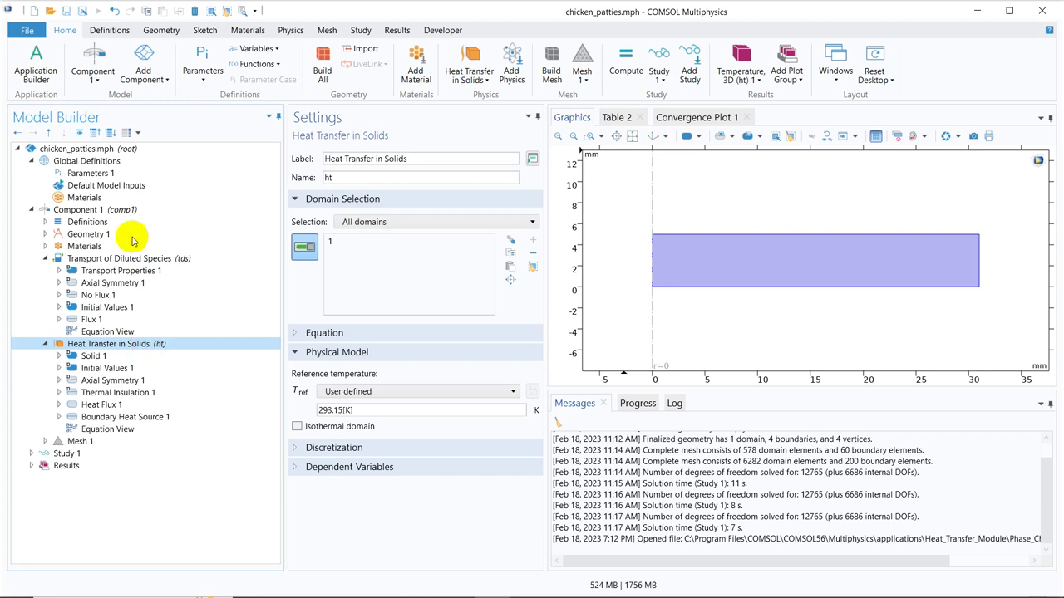
left_click(131, 259)
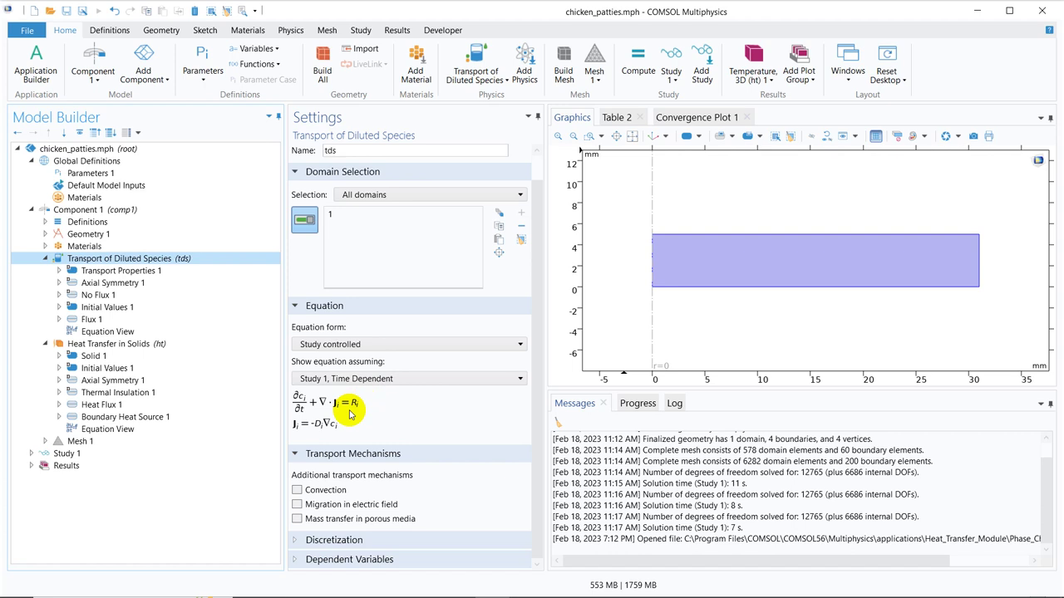
- Turn Convection on and back off under Transport Mechanisms, leaving the species transport without convection
left_click(541, 210)
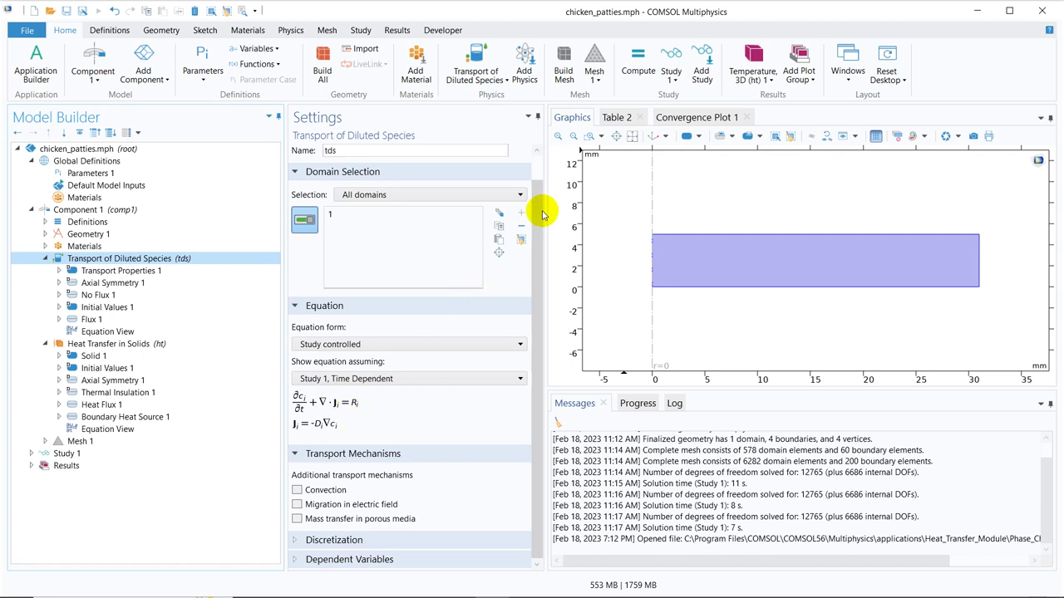
left_click(297, 491)
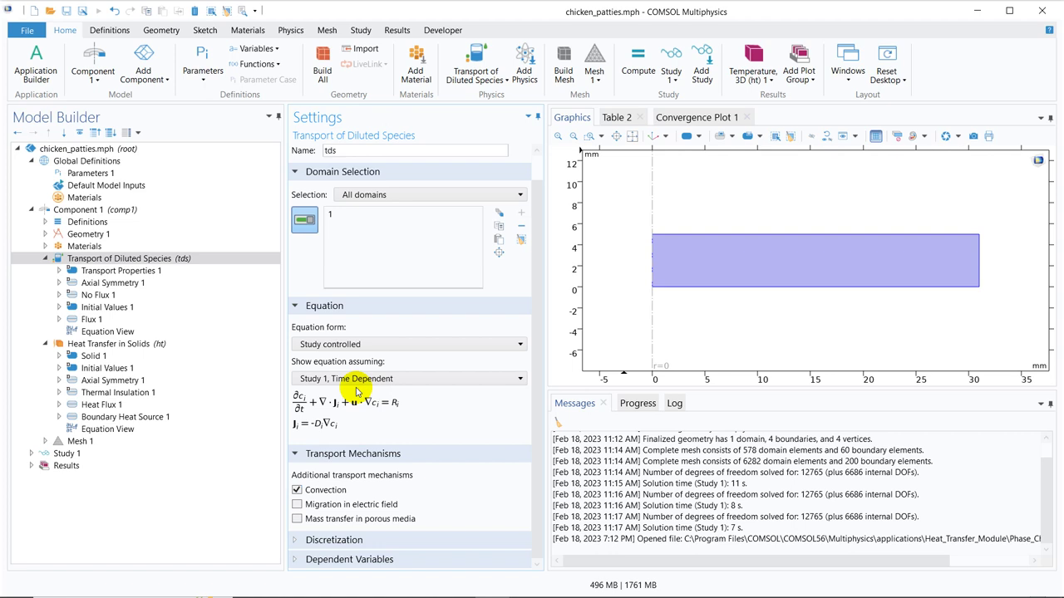
left_click(297, 490)
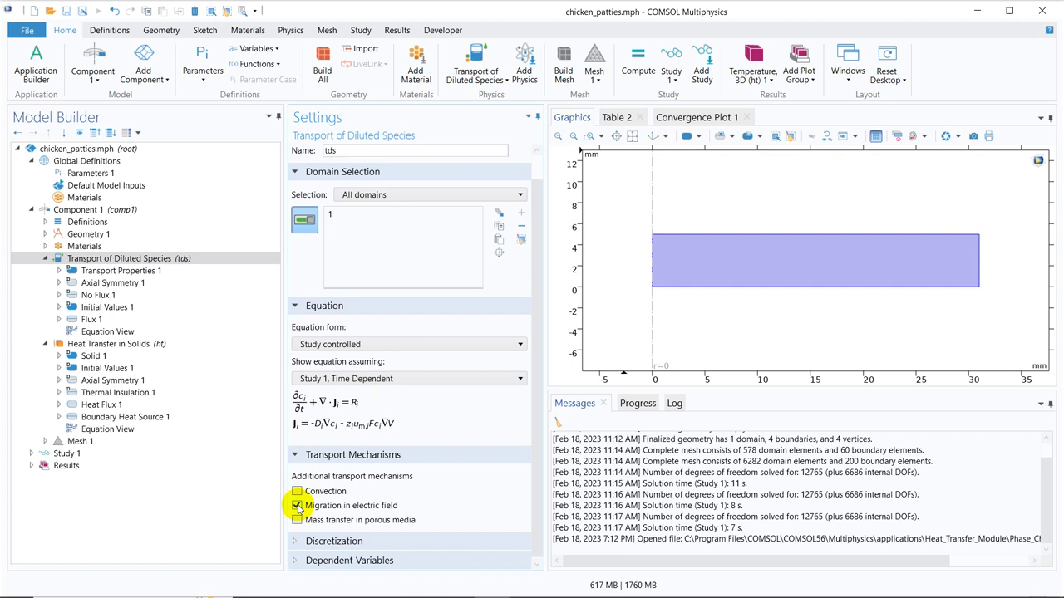
- Untick Migration in electric field and tick Mass transfer in porous media instead
left_click(297, 507)
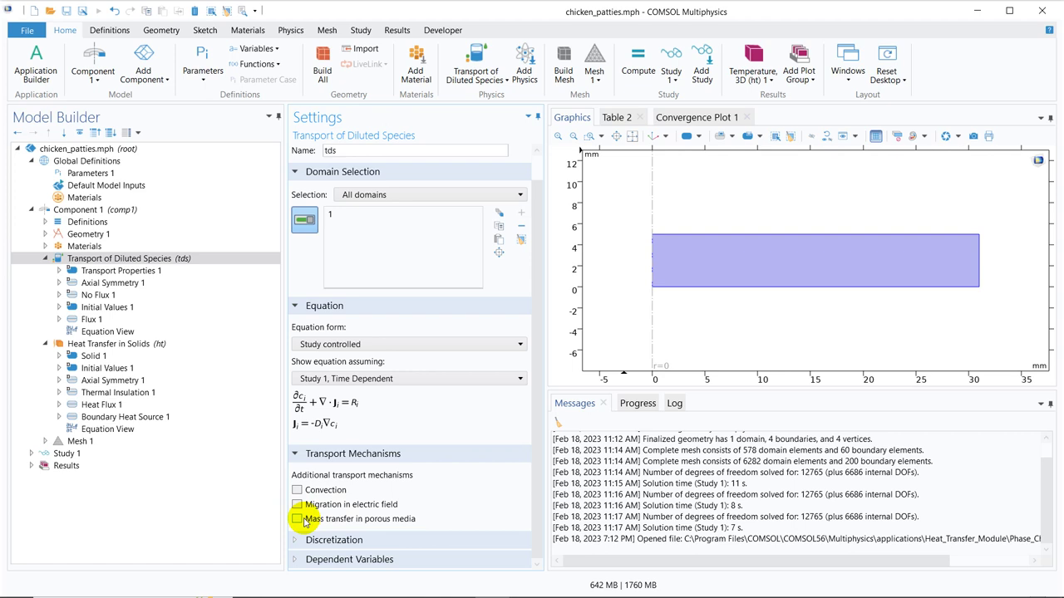
left_click(298, 519)
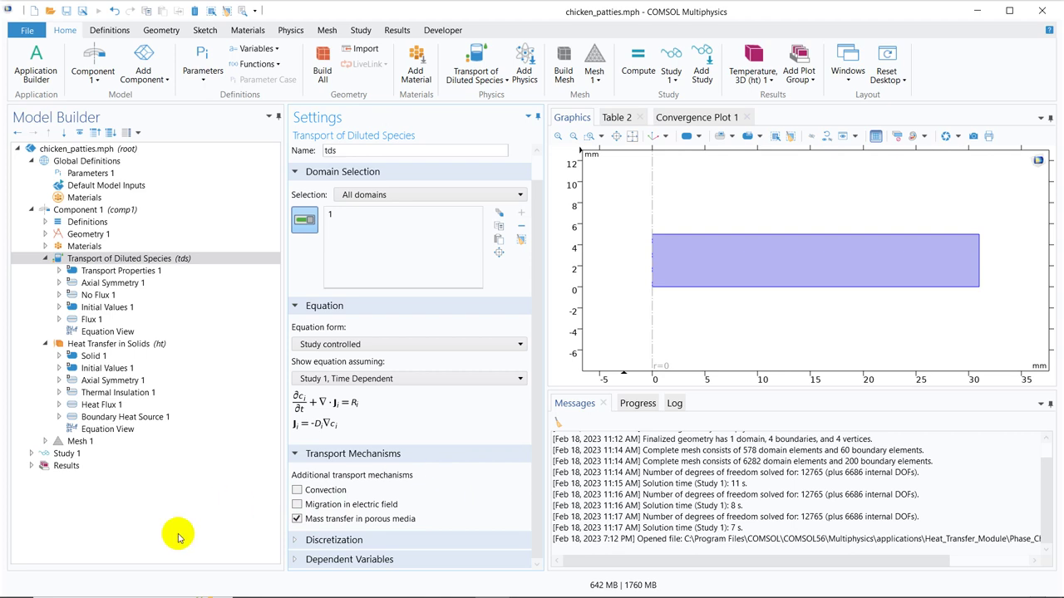
- Switch off porous media mass transfer and reveal the Heat Transfer in Solids equation
left_click(297, 519)
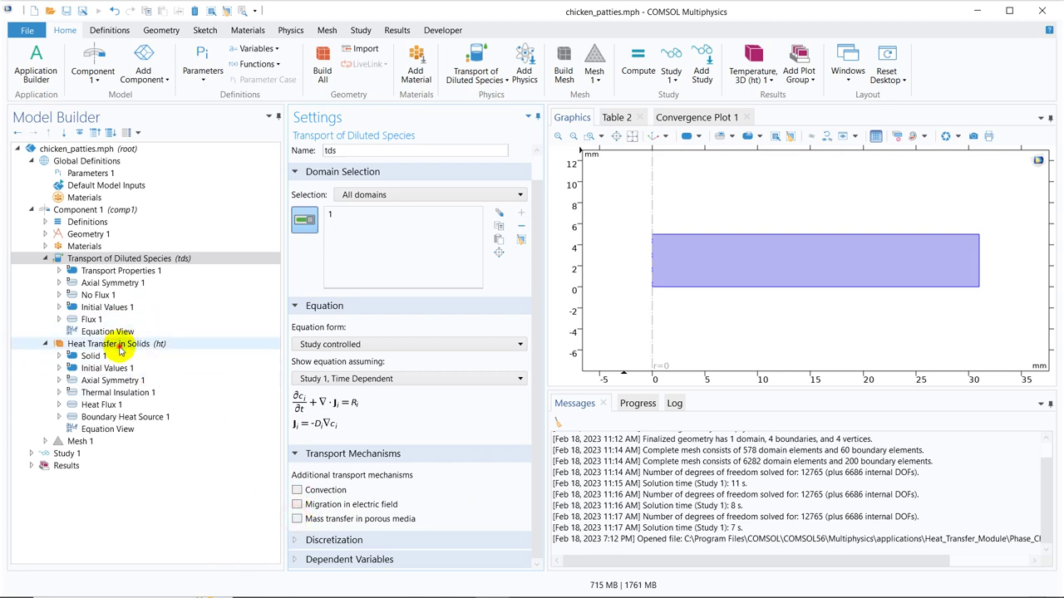
left_click(121, 344)
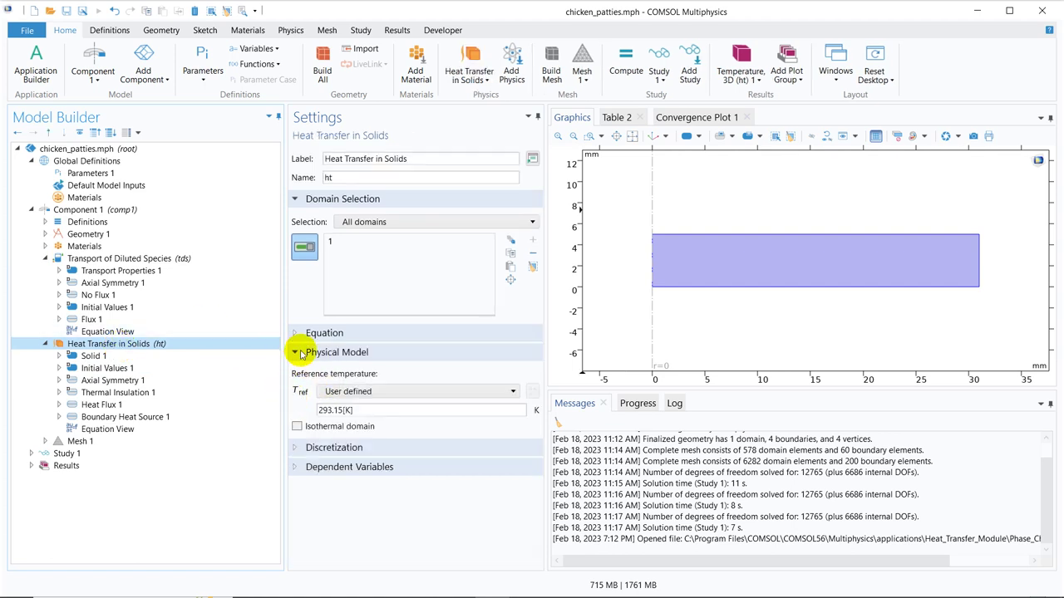
left_click(308, 334)
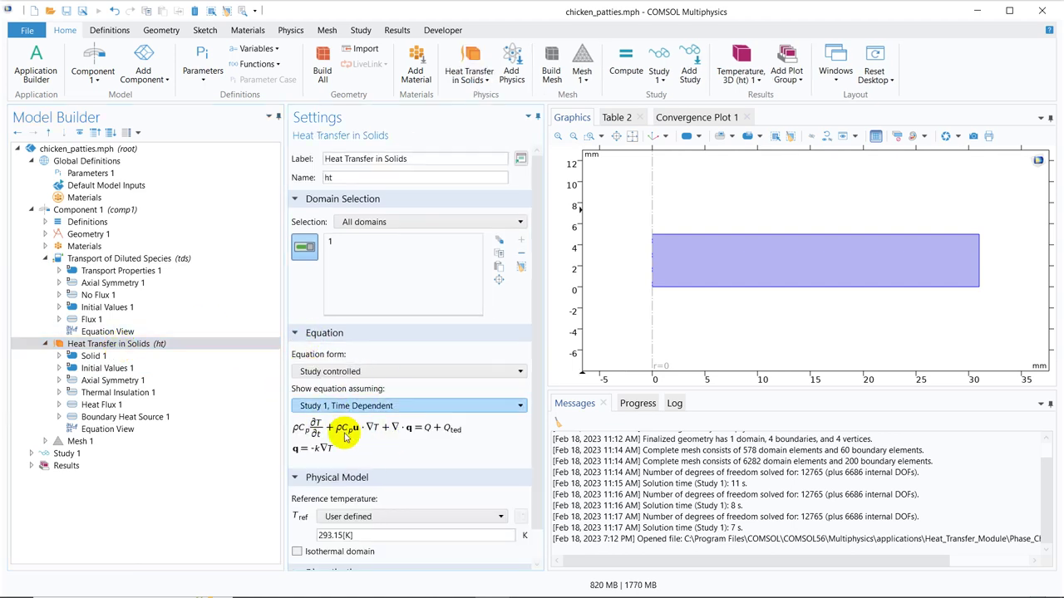
left_click_drag(535, 301, 534, 428)
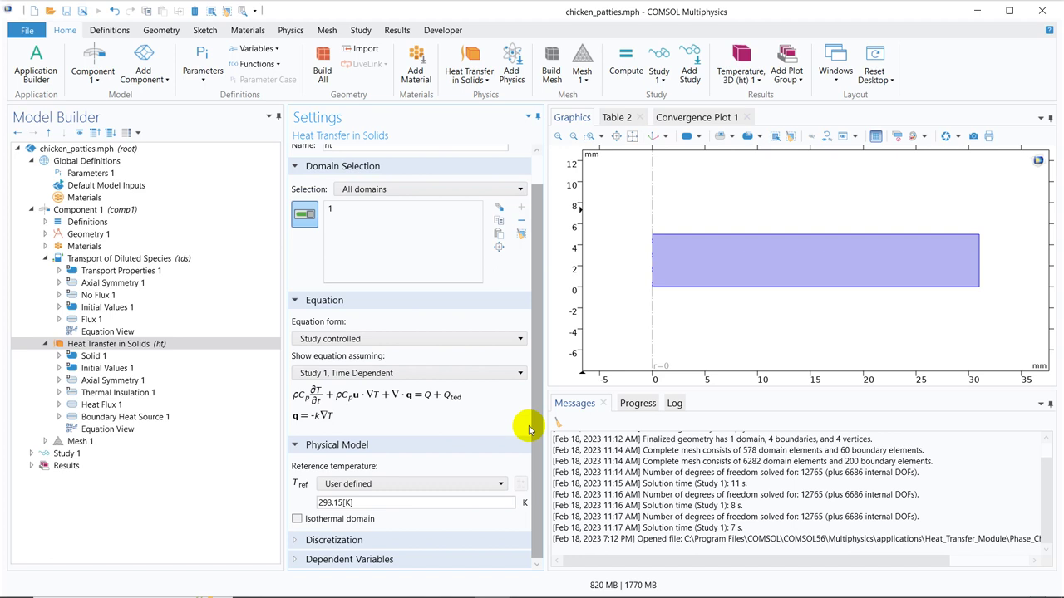
- Enable Isothermal domain and select the new Isothermal Domain Interface 1 node
left_click(296, 520)
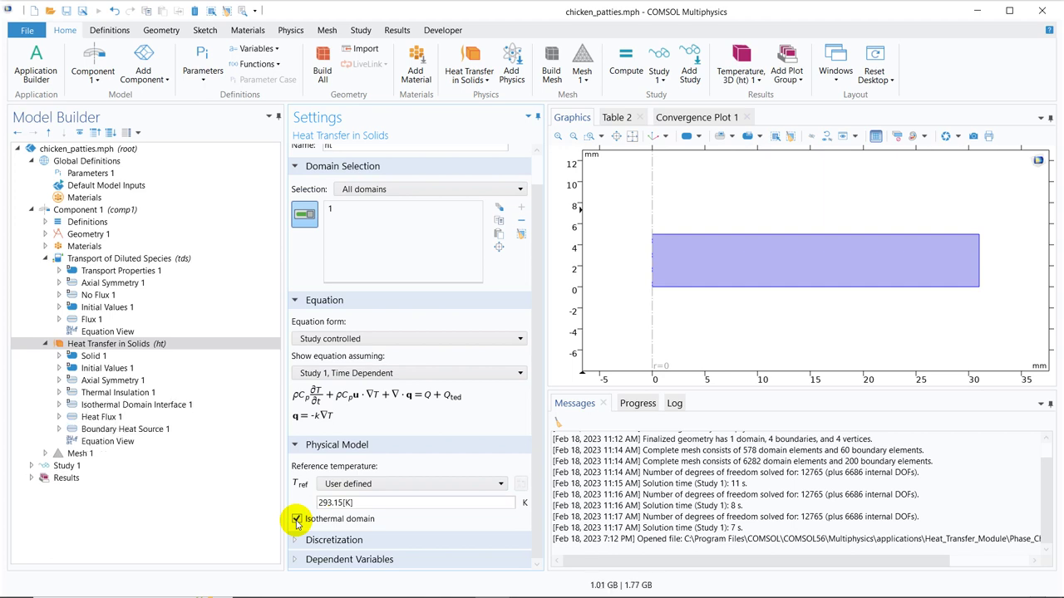
left_click(297, 520)
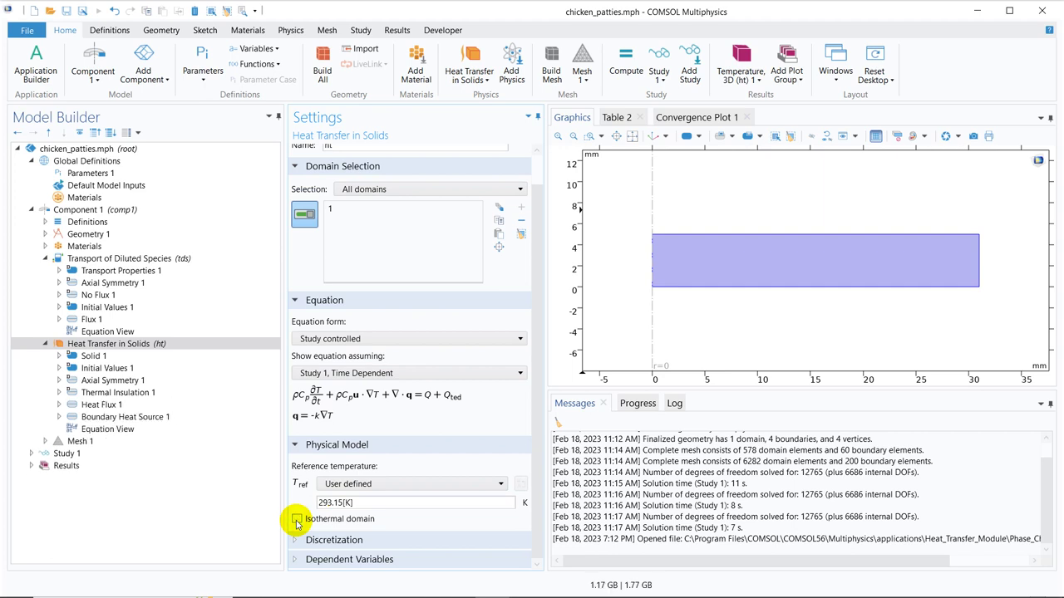
left_click(296, 521)
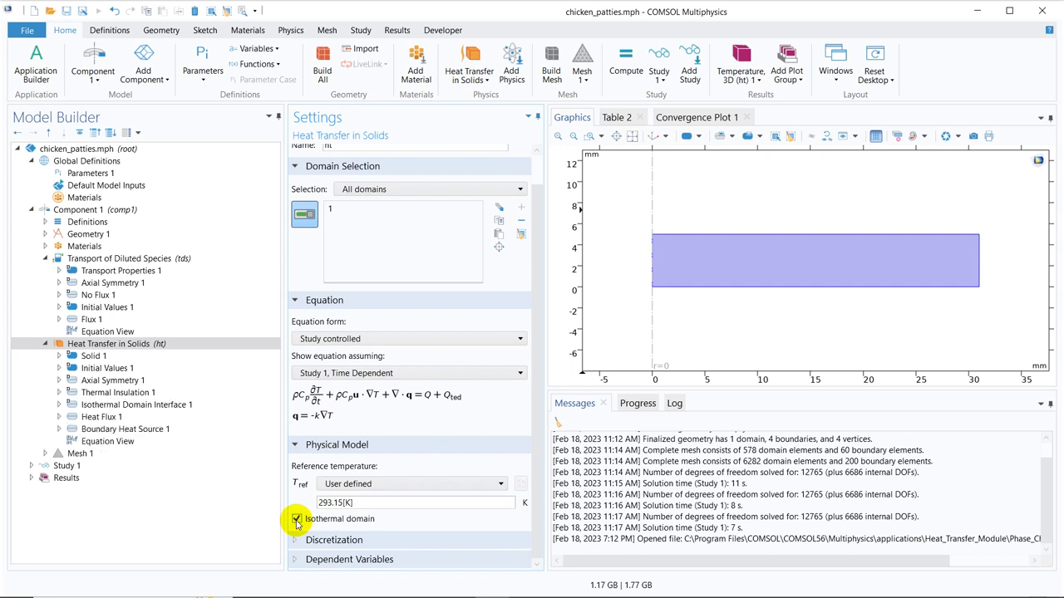
left_click(129, 405)
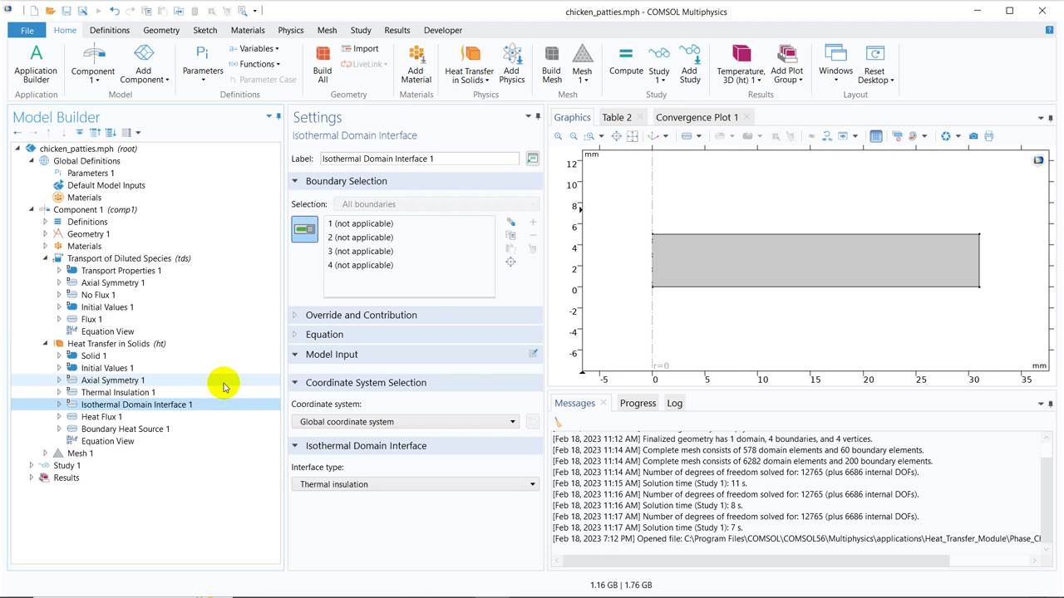
- Show the Isothermal Domain Interface 1 boundary equation, then go back to Heat Transfer in Solids
left_click(298, 337)
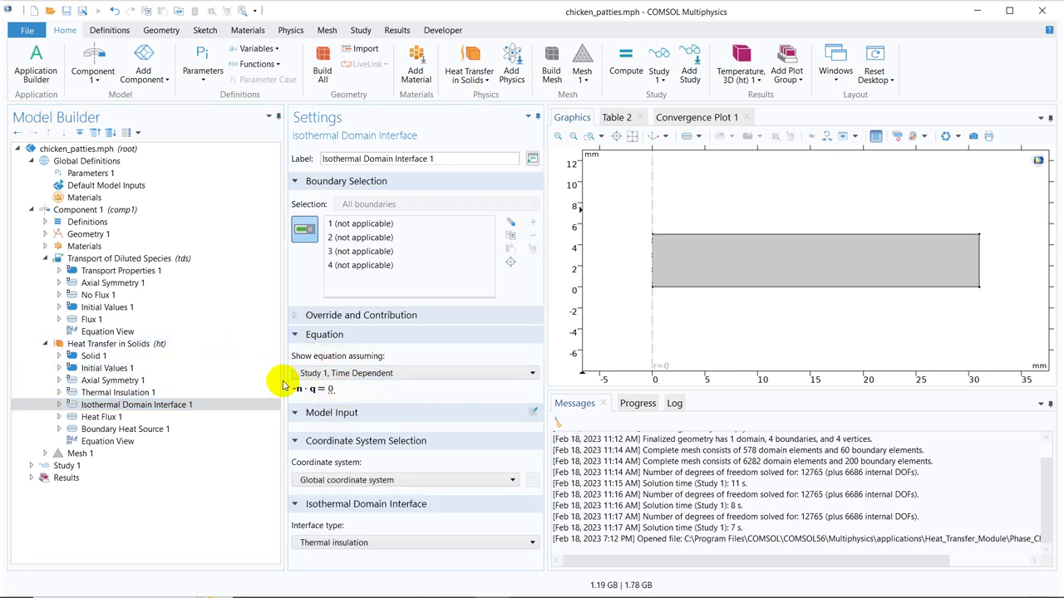
right_click(171, 406)
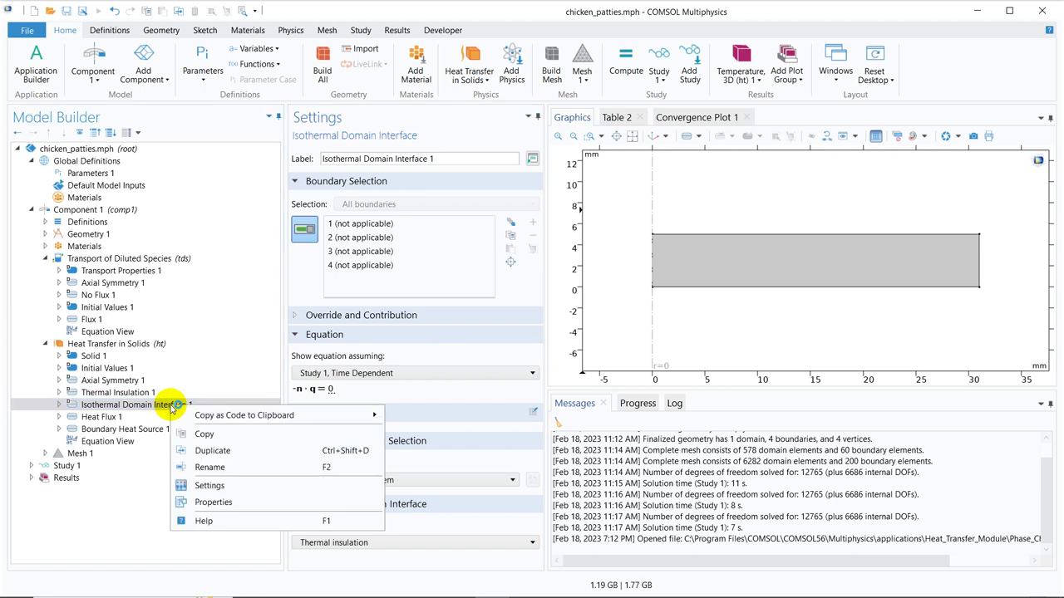
left_click(130, 501)
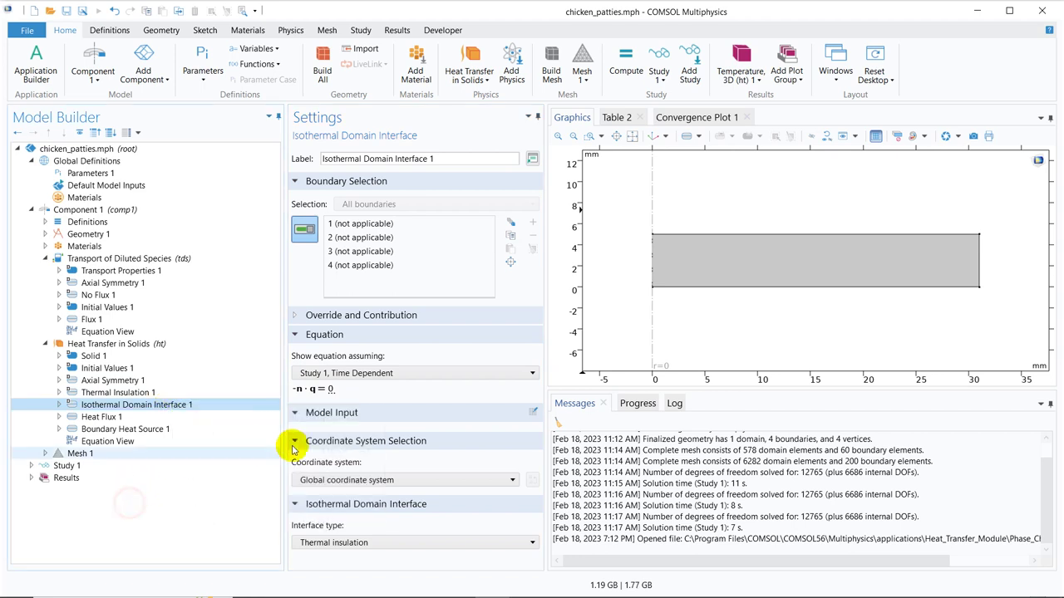
left_click(156, 349)
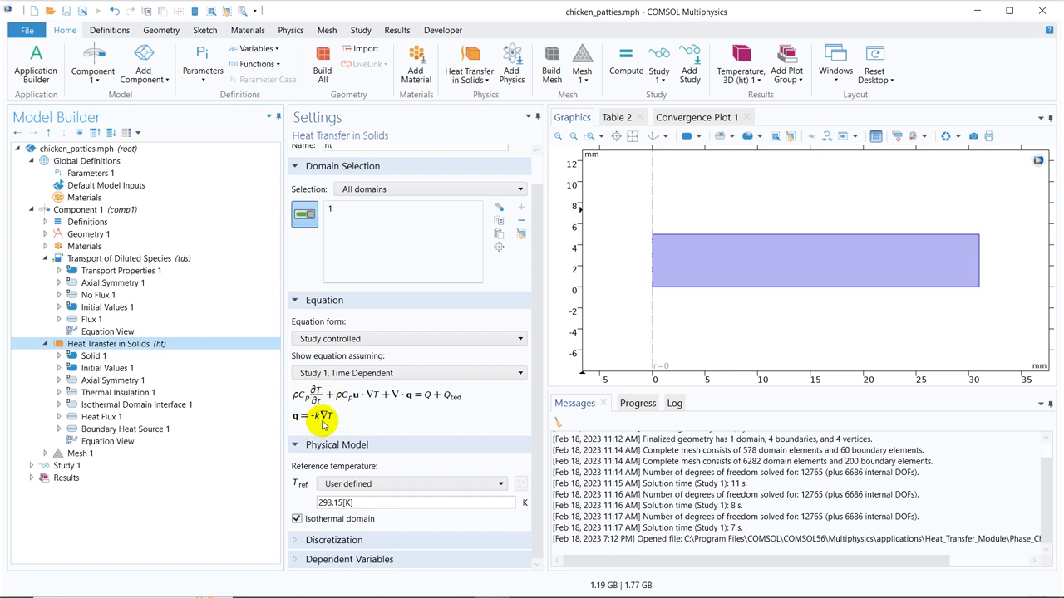
- Inspect the heat equation's study and equation form lists without changing either
left_click(374, 375)
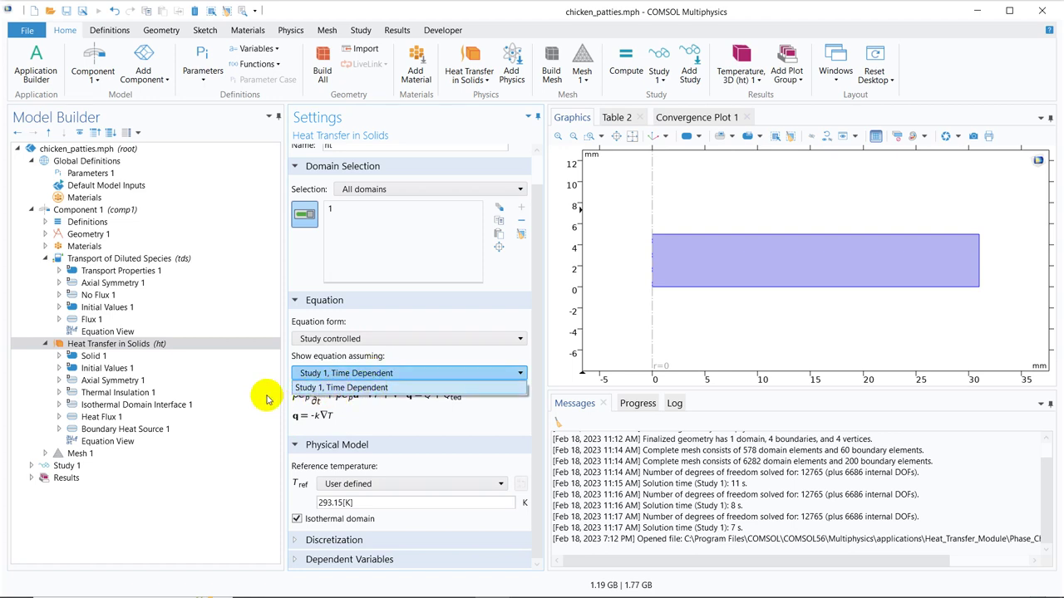
left_click(348, 342)
left_click(348, 339)
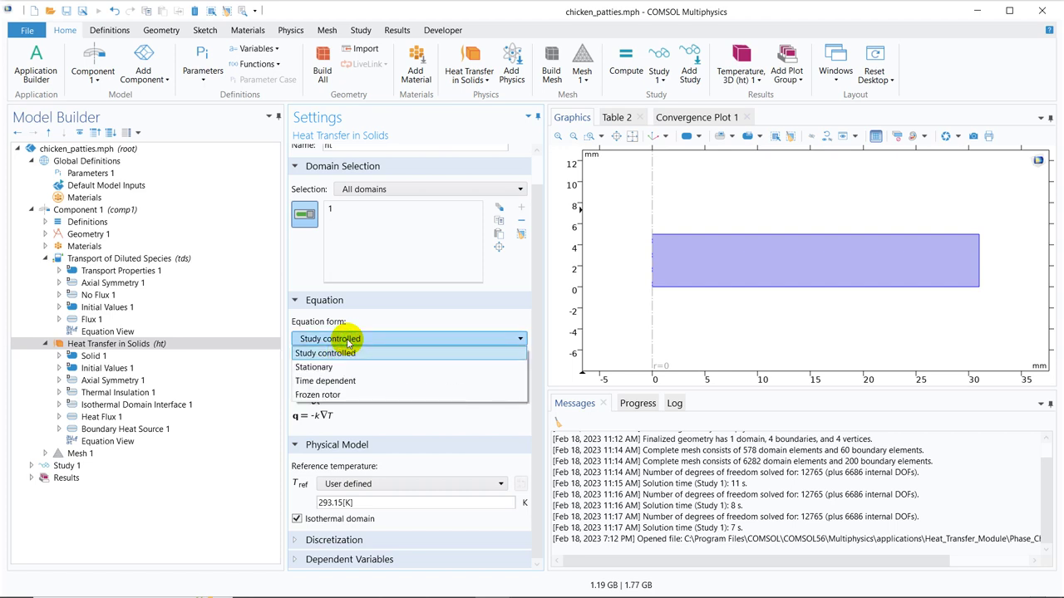
left_click(121, 484)
- Expand Study 1 to view Parametric Sweep and Step 1: Time Dependent, then return to Heat Transfer in Solids
left_click(32, 465)
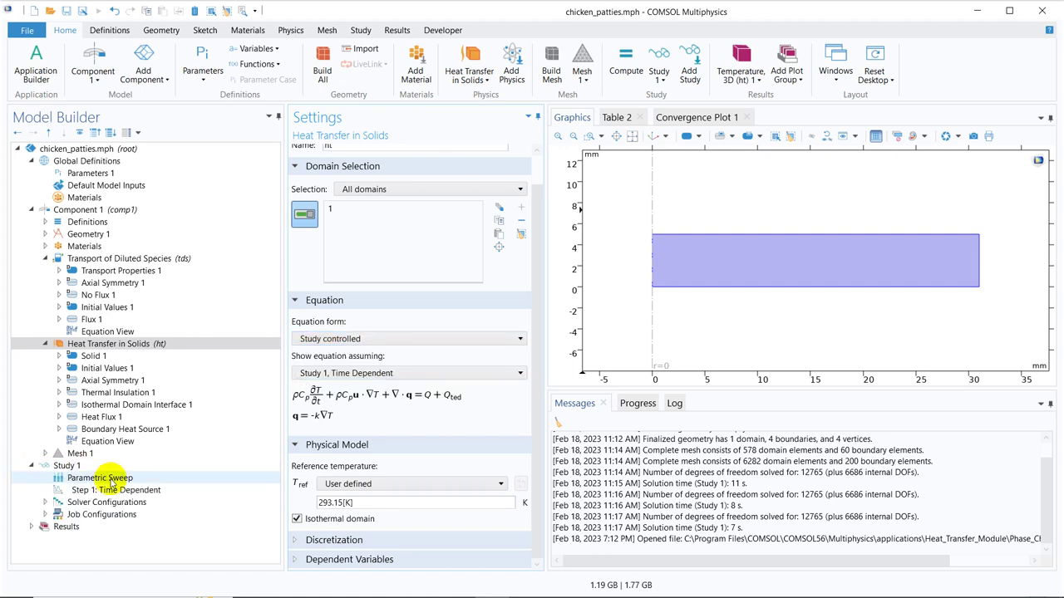
left_click(114, 477)
left_click(114, 491)
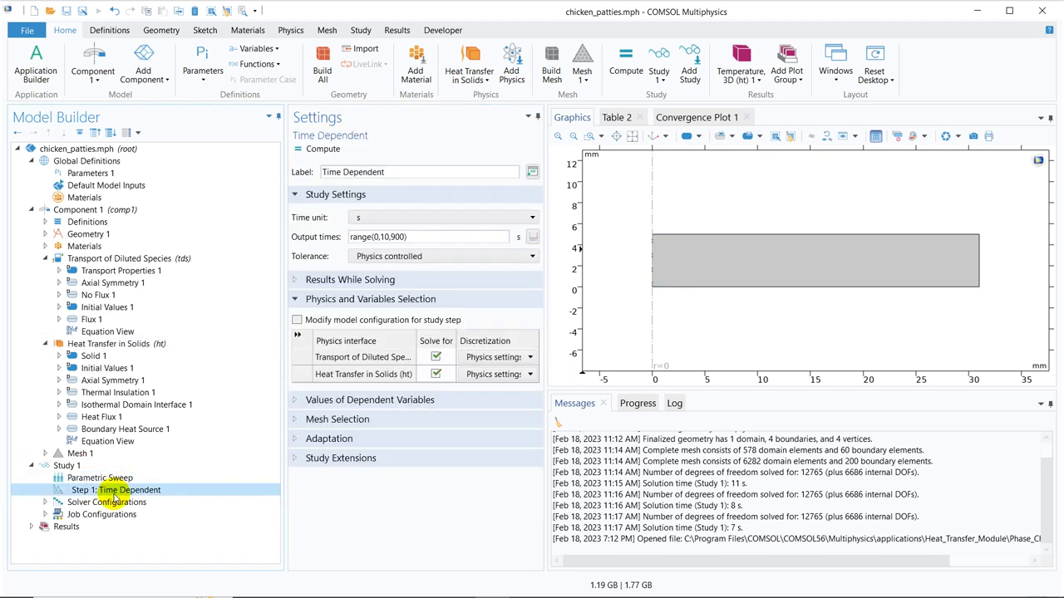
left_click(109, 343)
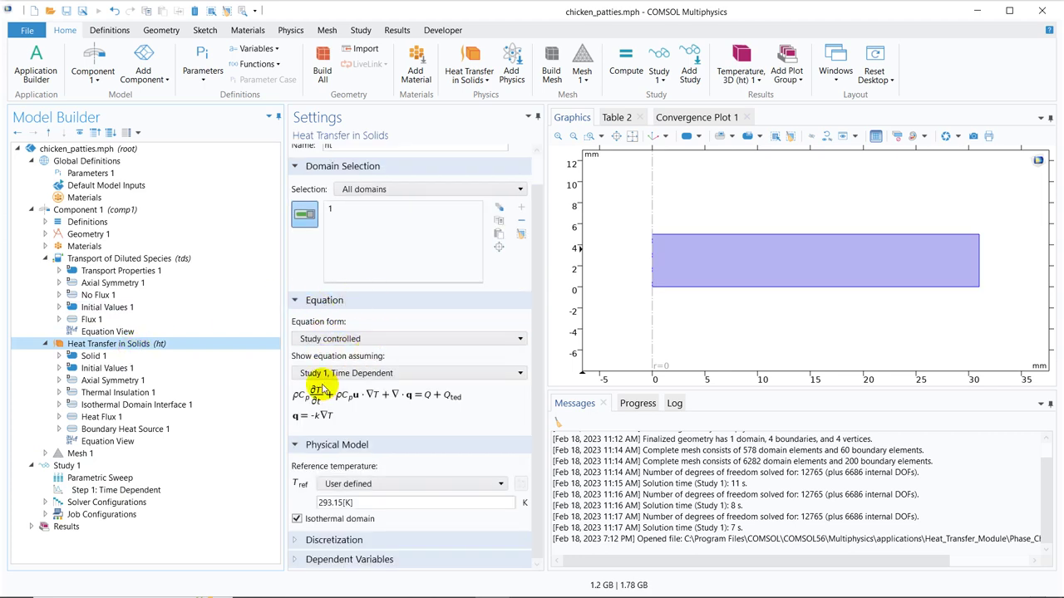
- Set the Heat Transfer in Solids equation form to Stationary
left_click(355, 340)
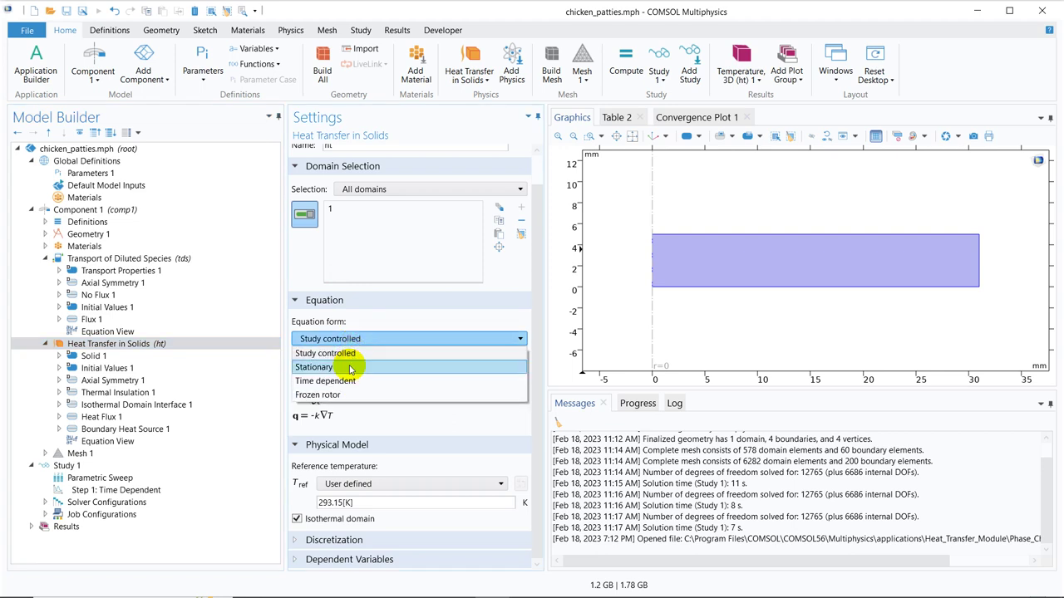
left_click(350, 368)
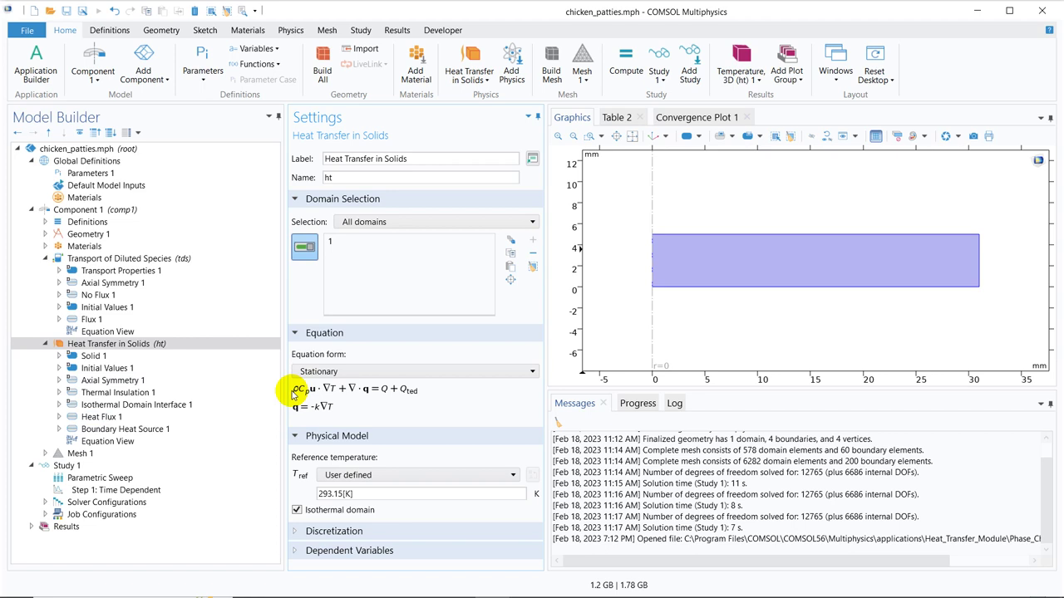
- Tick Convection for Transport of Diluted Species and check the u·∇c term in Transport Properties 1
left_click(152, 258)
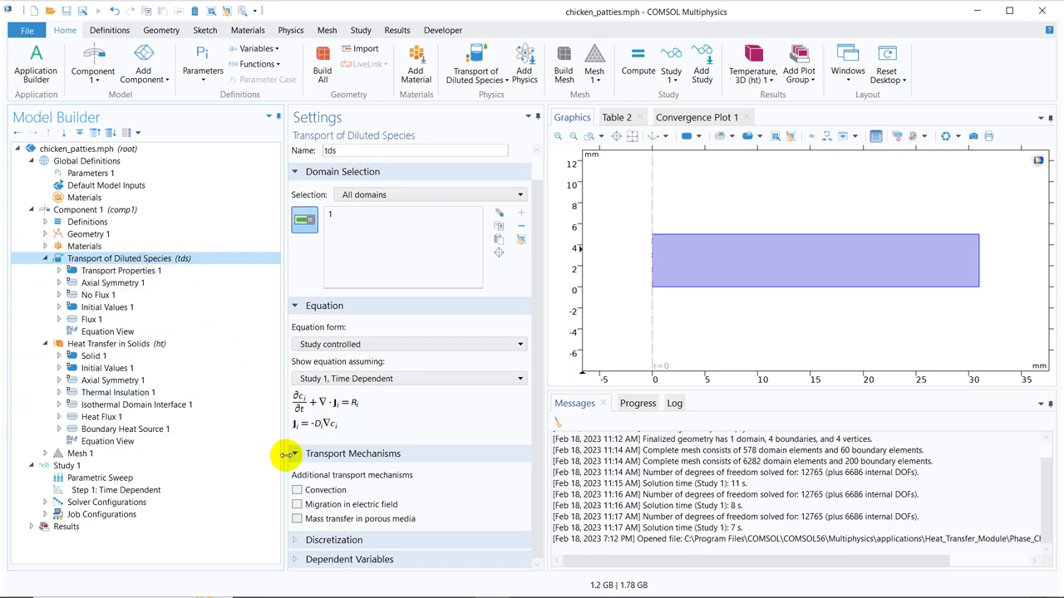
left_click(298, 491)
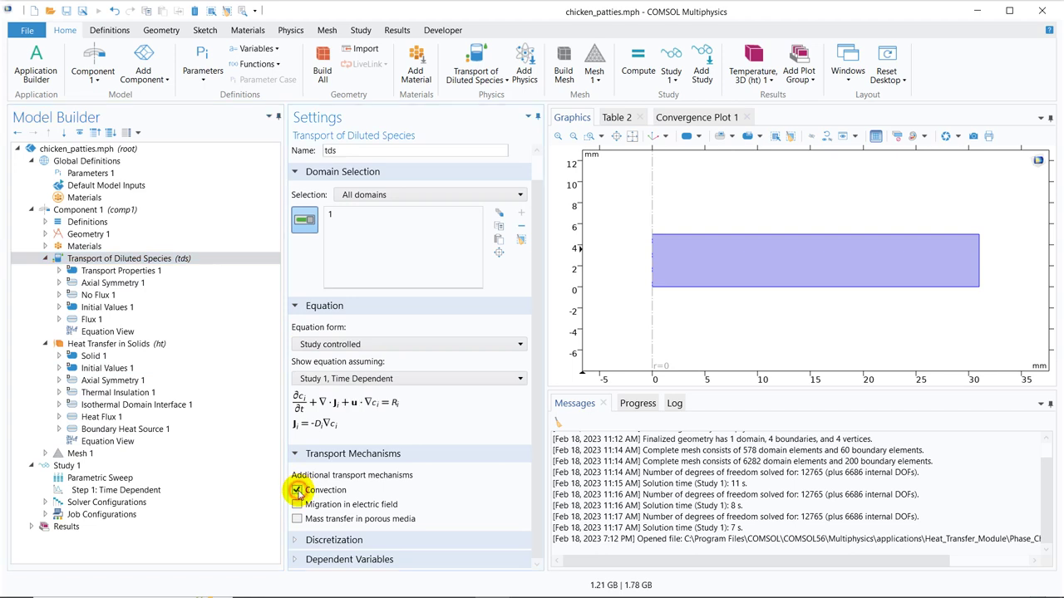
left_click(140, 271)
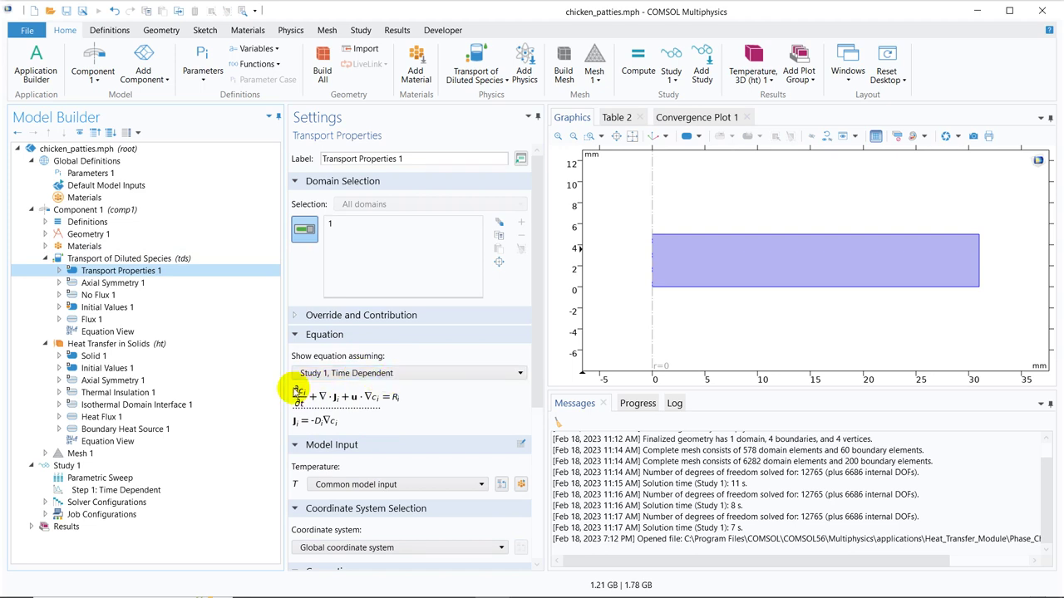
- Compare Transport Properties 1 with the convection-enabled Transport of Diluted Species equation, ending on the latter
left_click(194, 258)
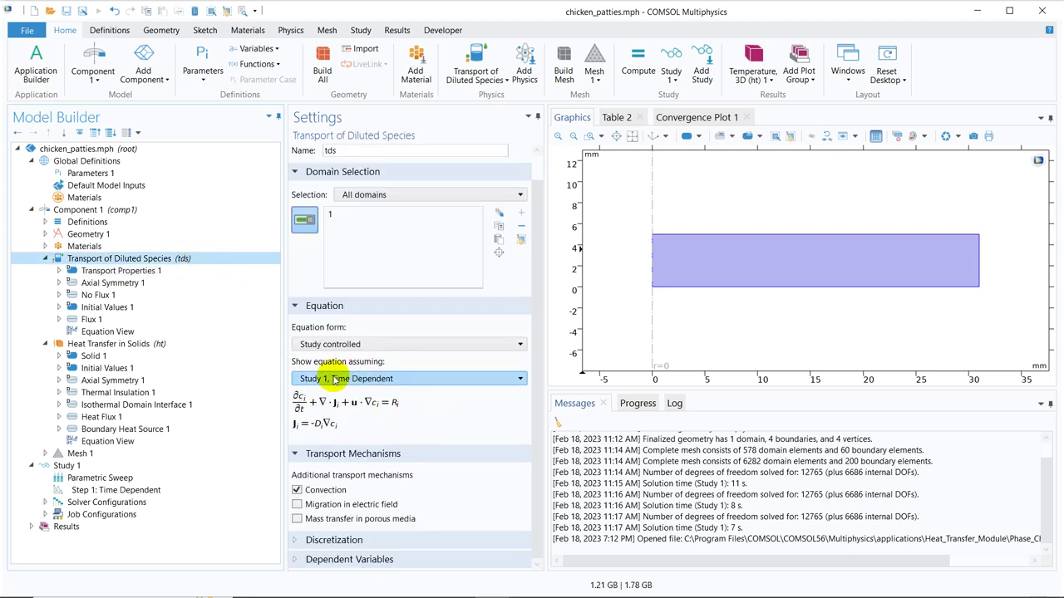
left_click(164, 272)
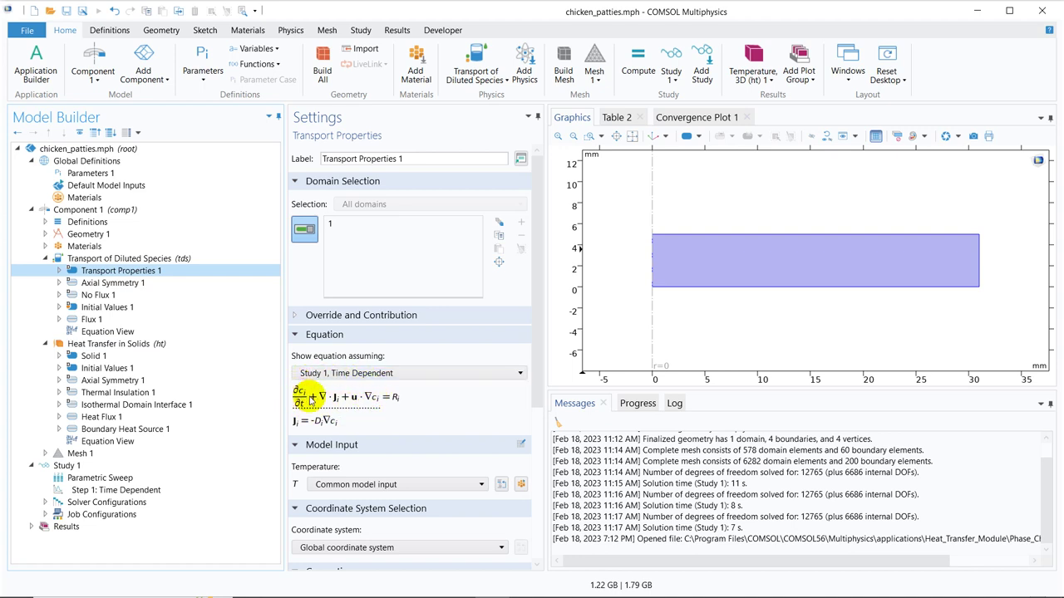
left_click(143, 259)
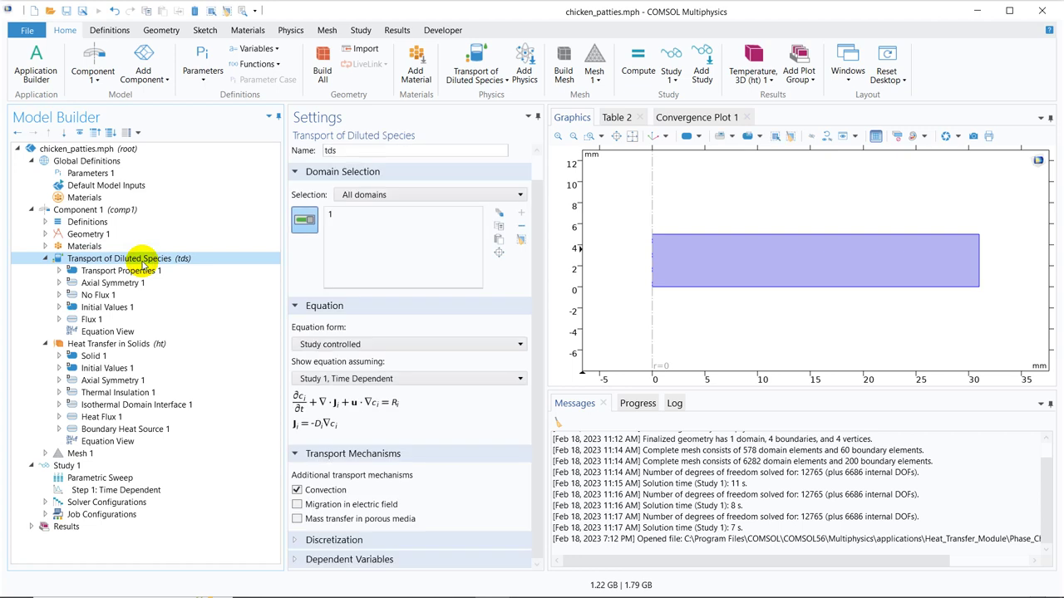
- Add a Reactions feature to Transport of Diluted Species and apply it to domain 1
right_click(143, 263)
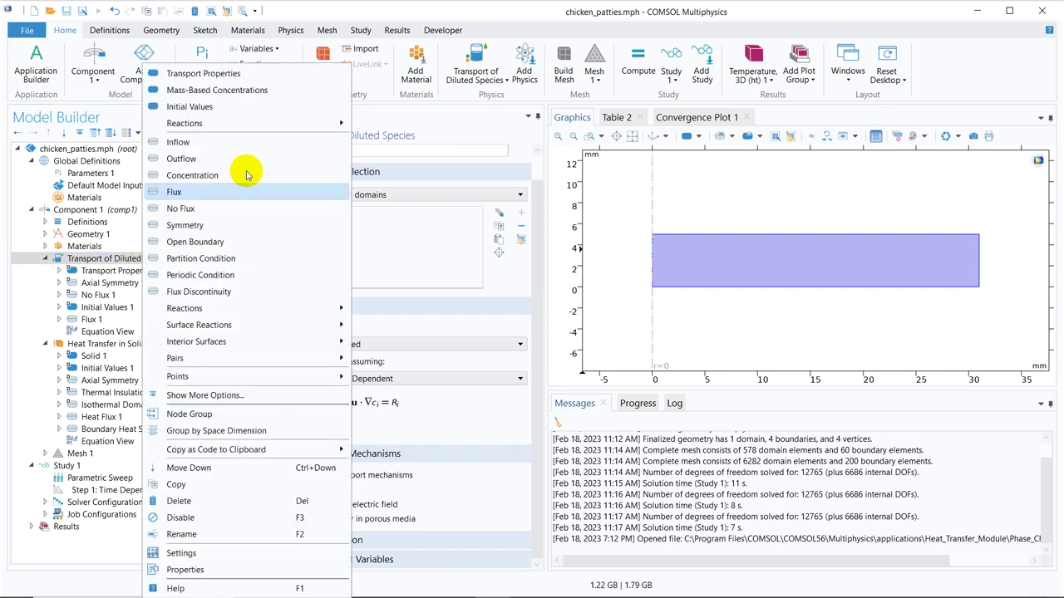
mouse_move(304, 131)
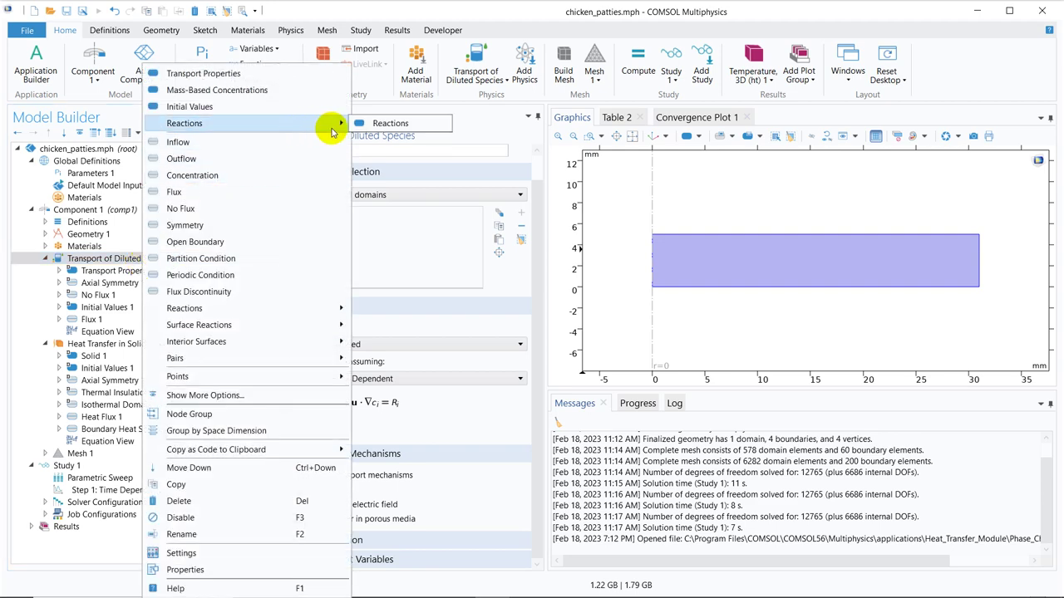
left_click(379, 125)
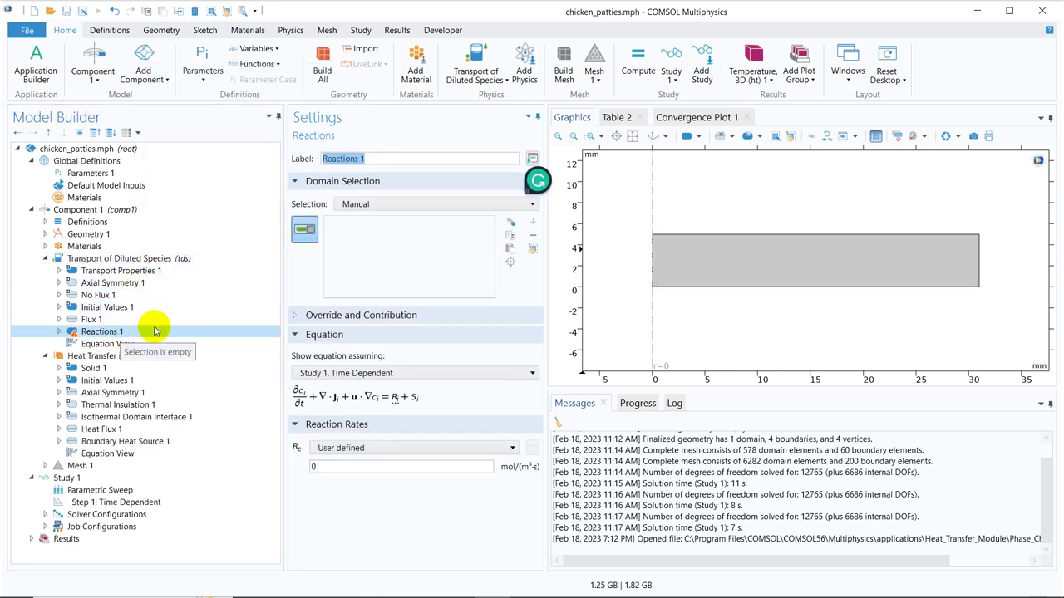
left_click(757, 267)
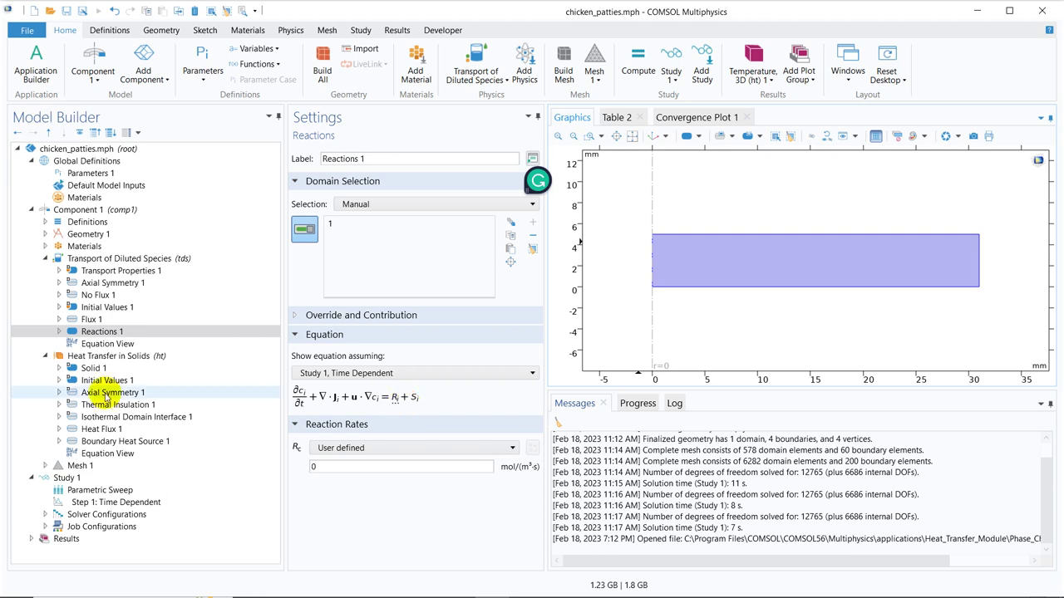
- Compare the Reactions 1 rate term with the Transport of Diluted Species equation
left_click(129, 332)
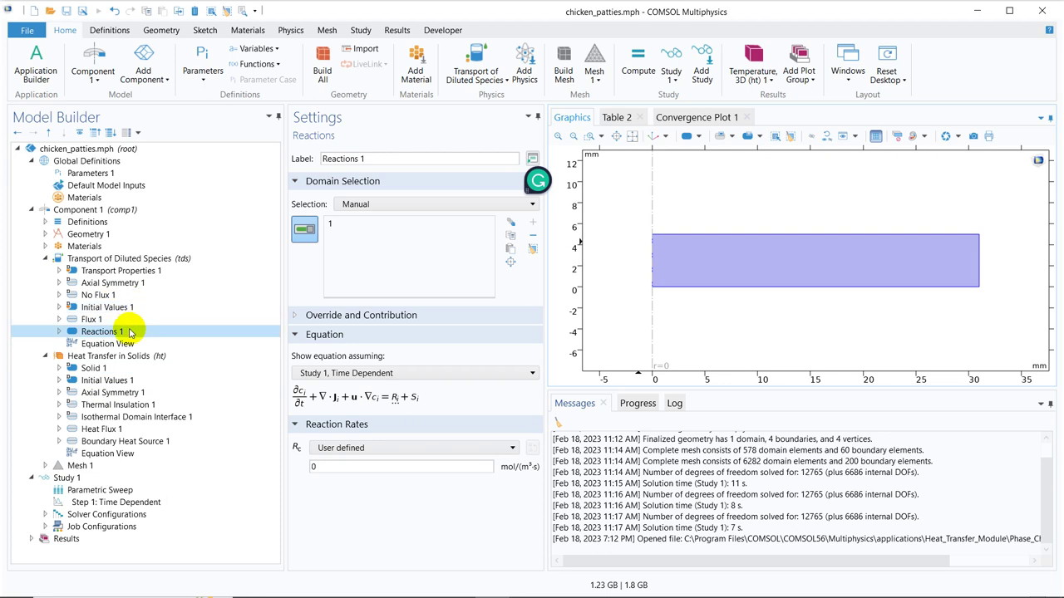
left_click(397, 399)
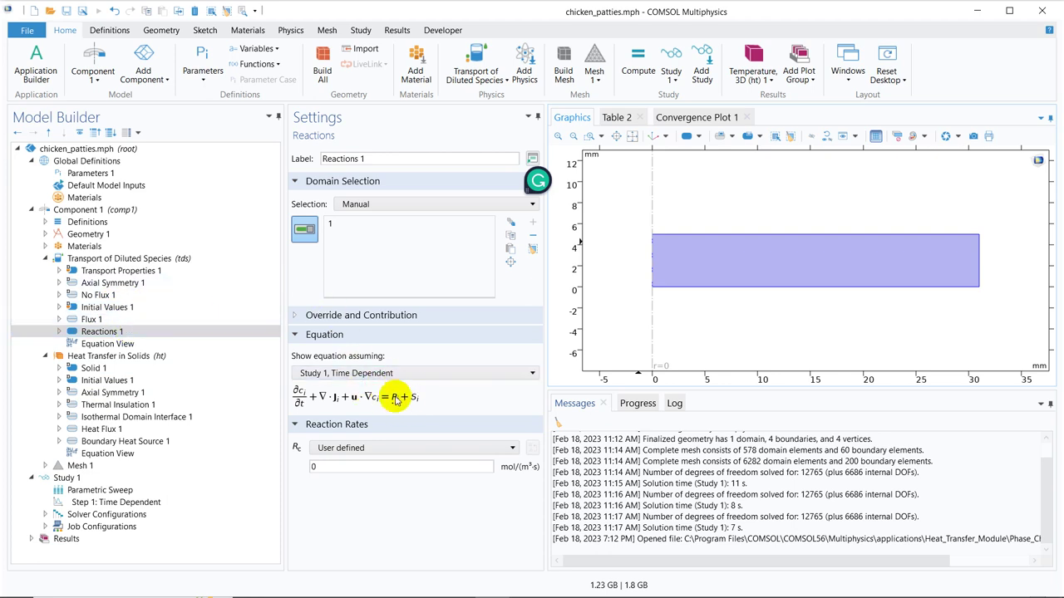
left_click(158, 258)
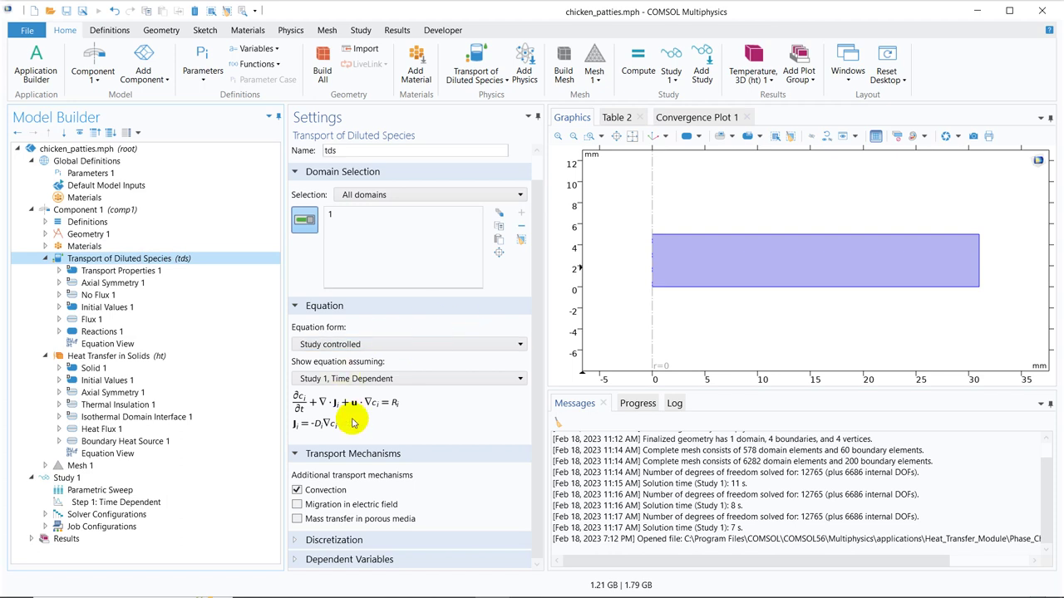
left_click(123, 334)
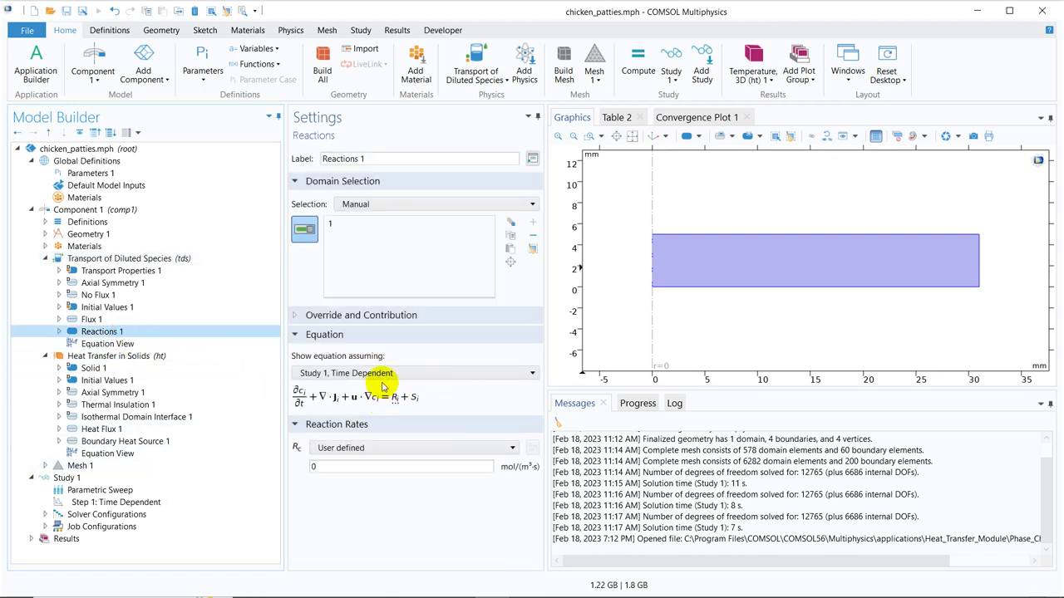